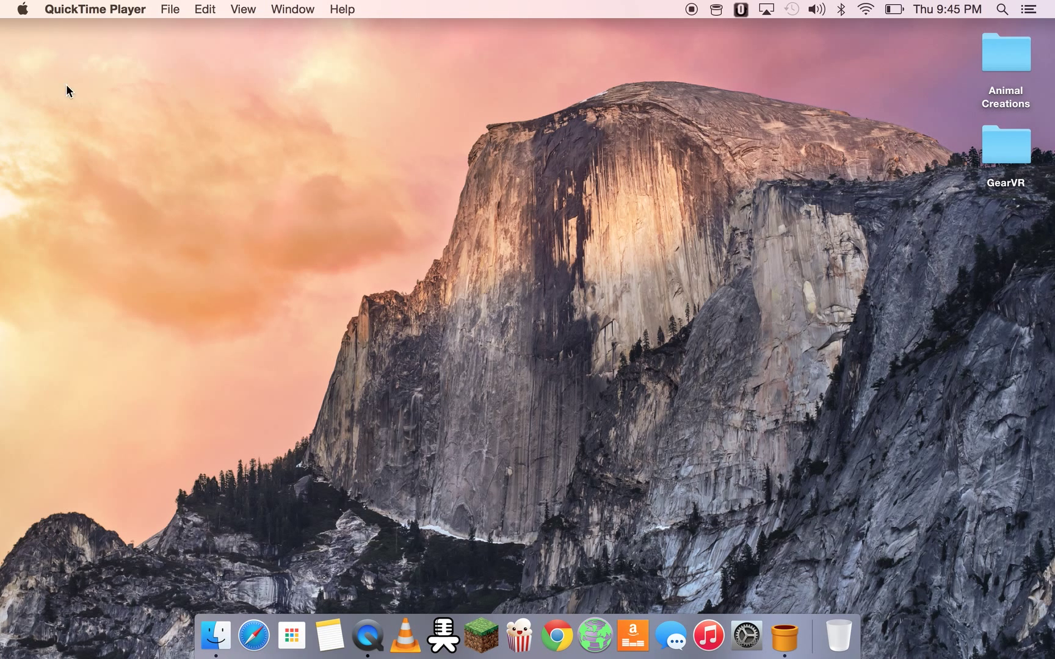
View About This Mac (OS X Yosemite 10.10.2), then close the overview window
left_click(22, 9)
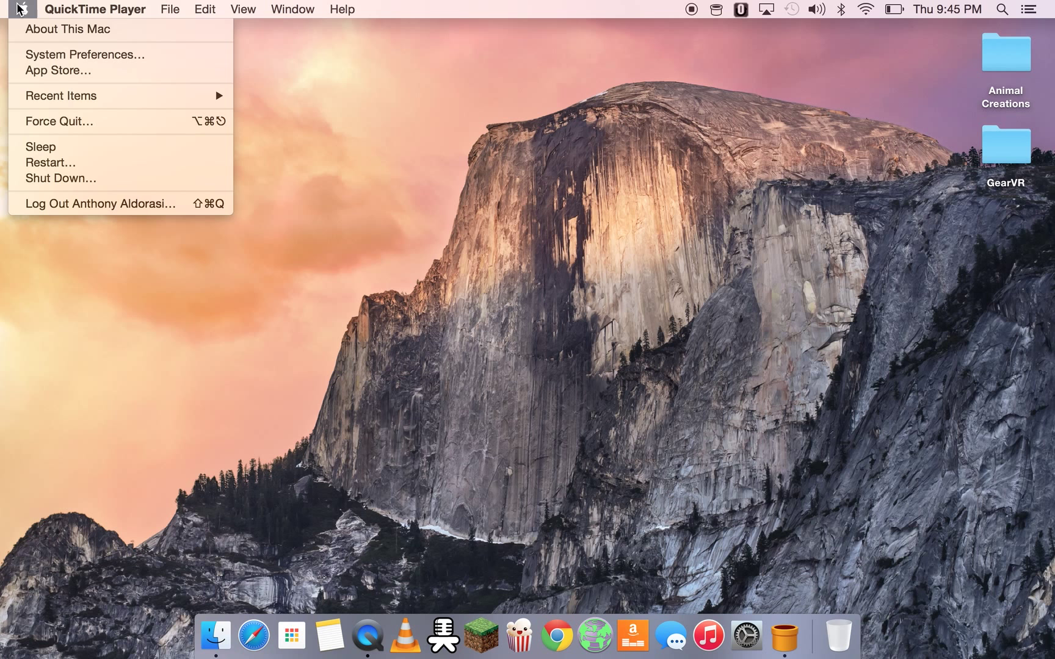
left_click(37, 24)
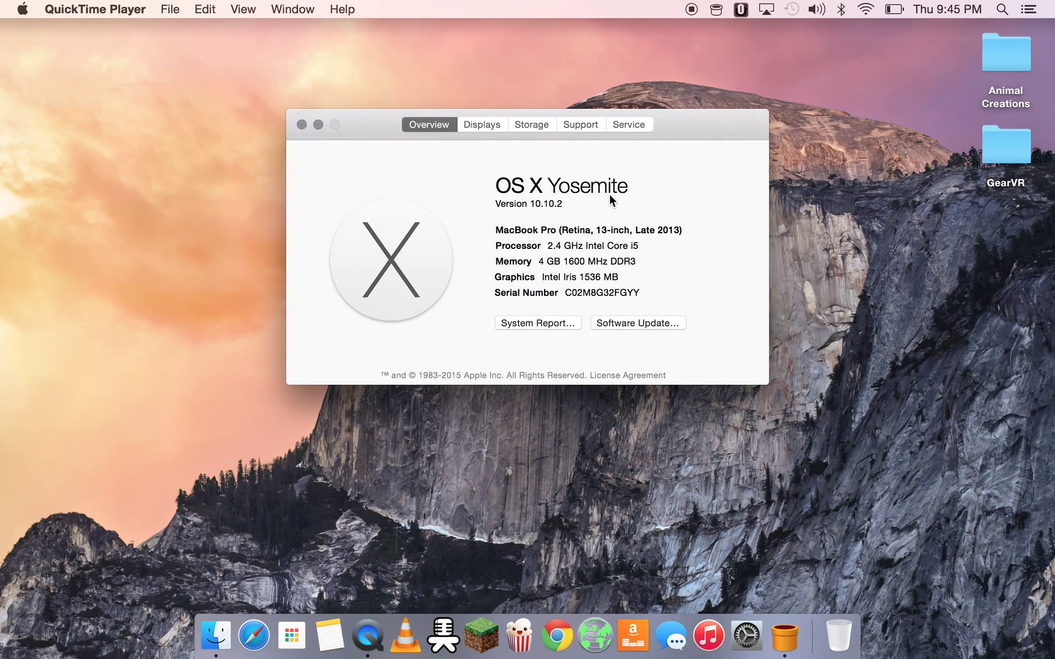
left_click(301, 125)
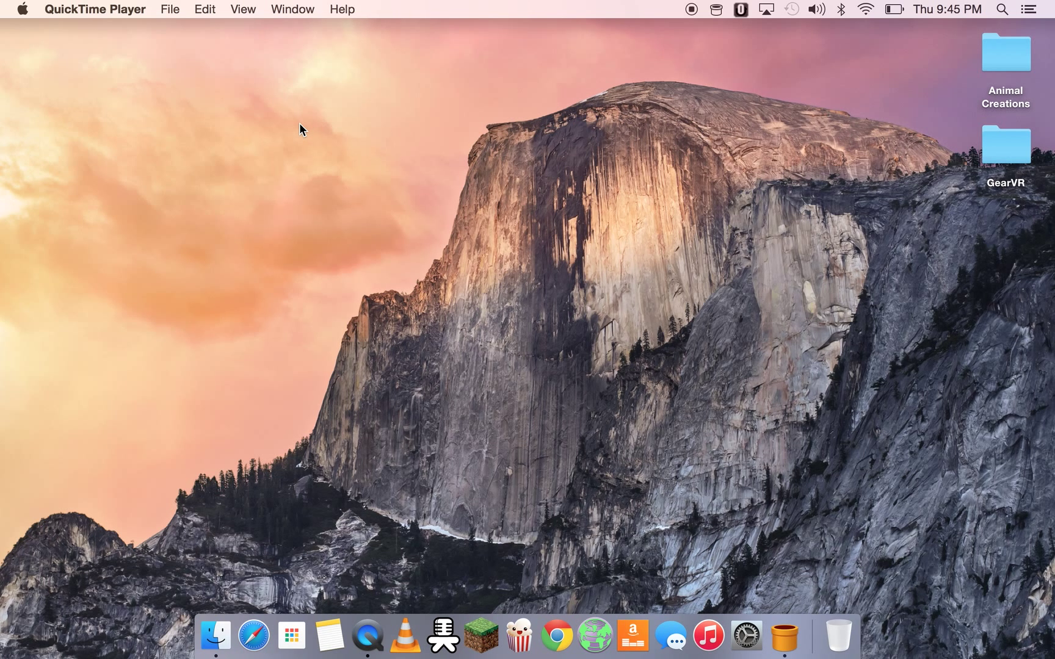
Launch Disk Utility by searching 'disk' in Spotlight
key("super+space")
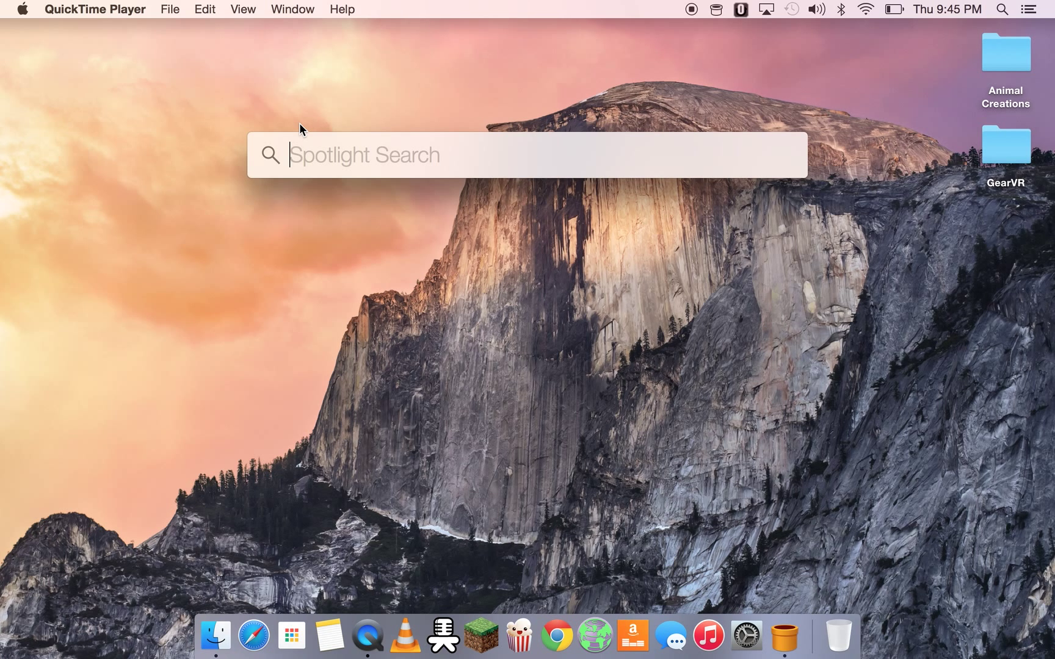
type("disk")
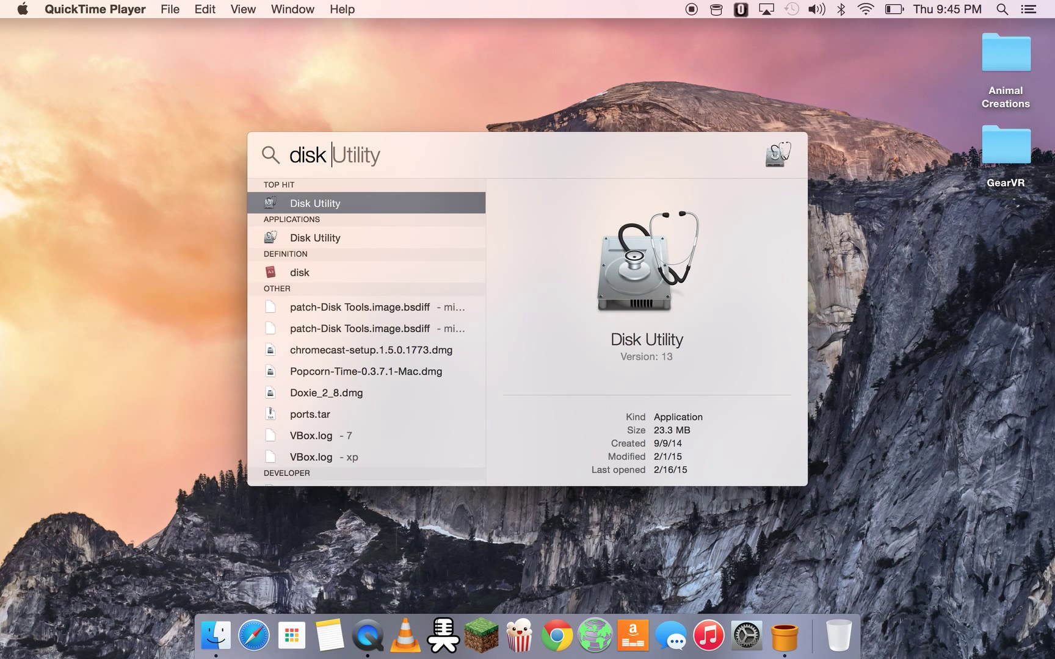
key("Return")
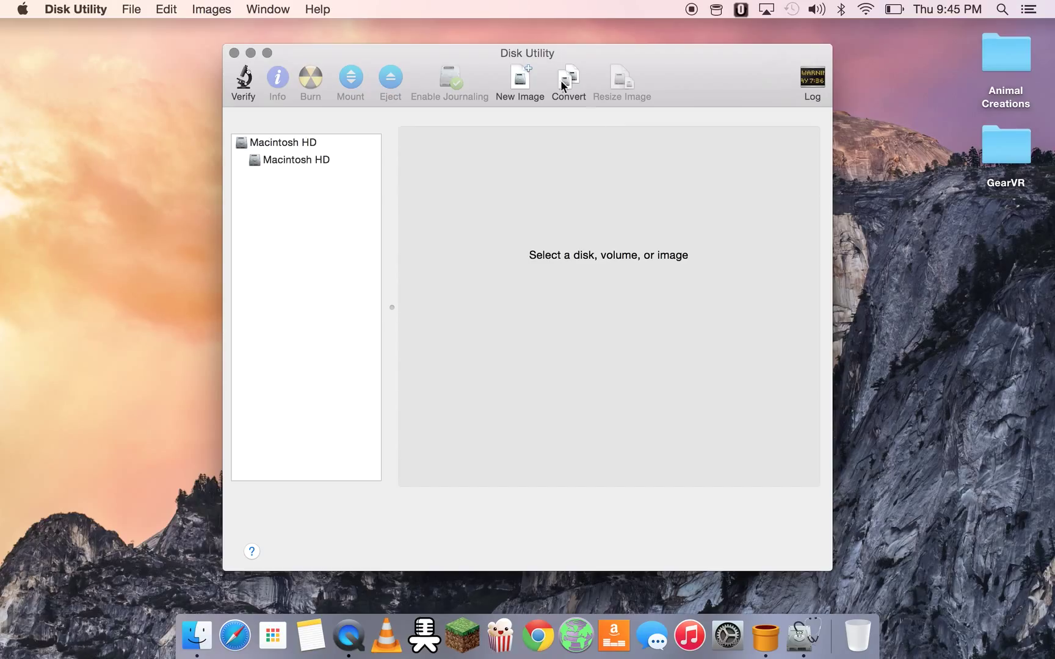
Start a new blank image 'Encrypted Drive' on the Desktop, 100 MB, Mac OS Extended (Journaled)
left_click(520, 77)
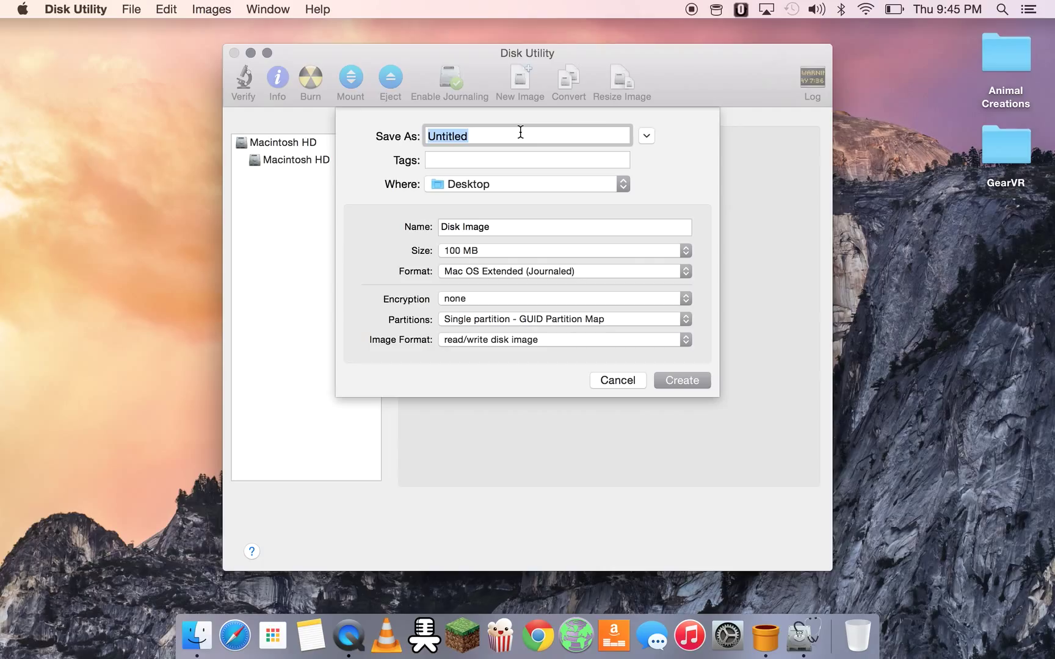
type("Encrypted D")
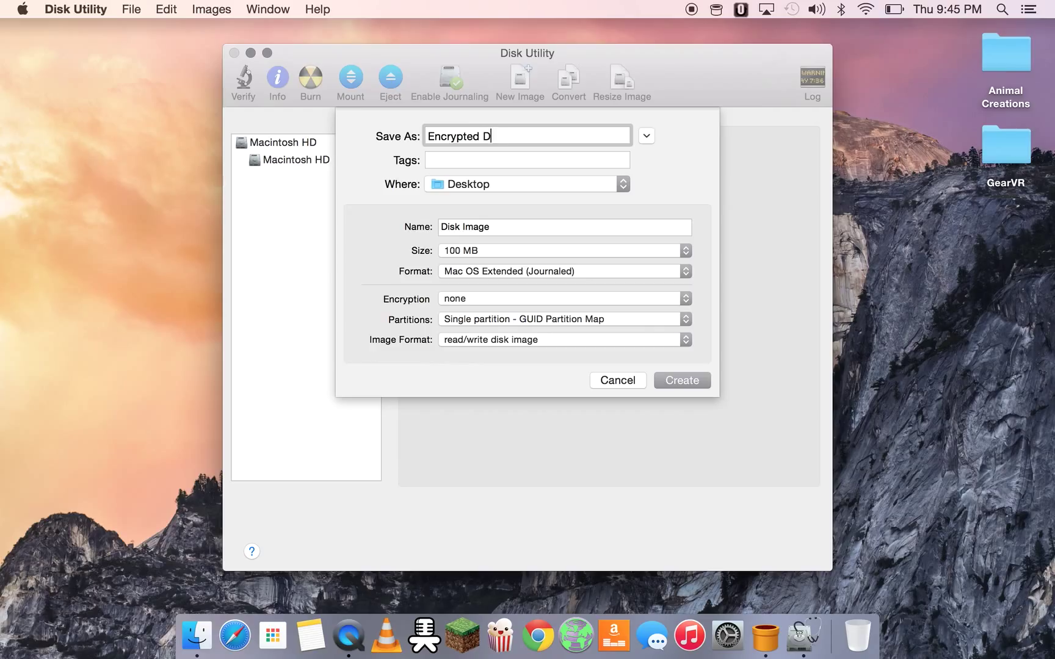
type("rive")
left_click(464, 254)
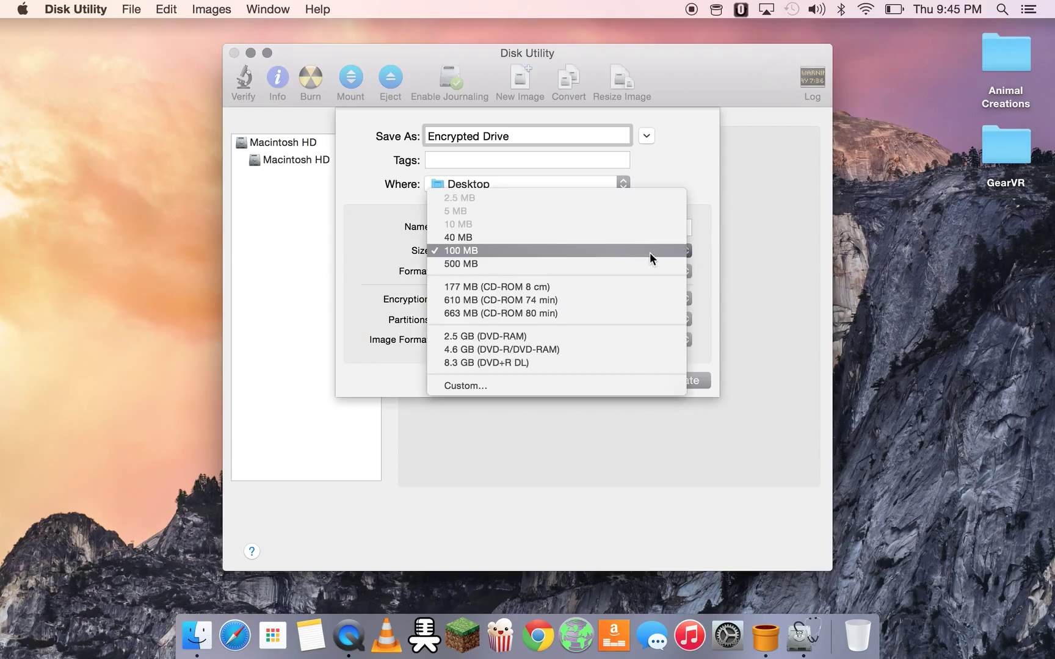
left_click(610, 250)
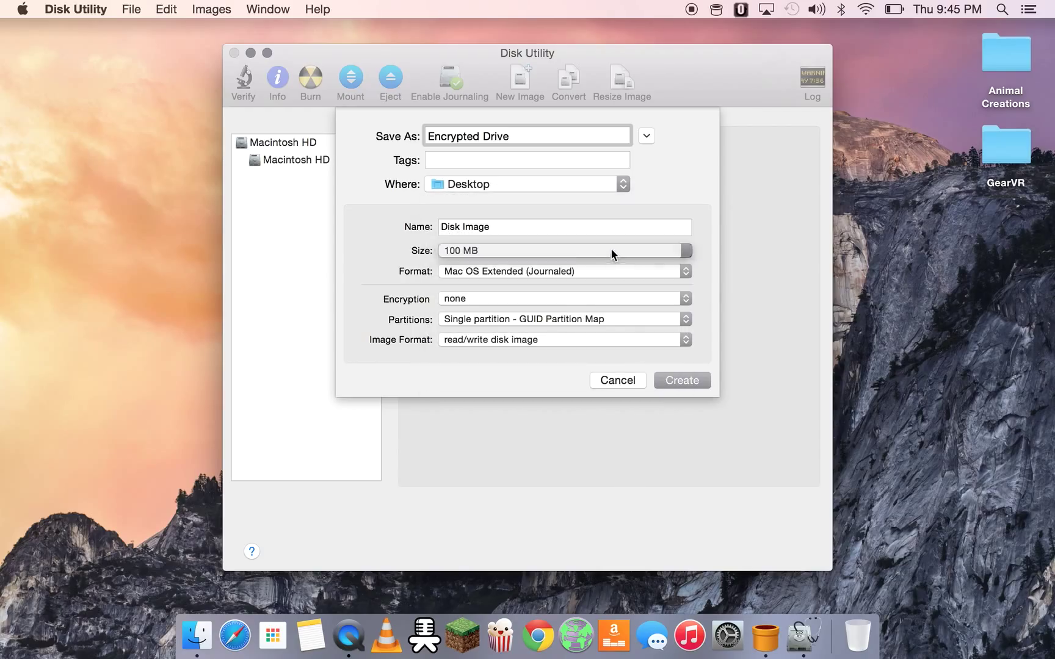
left_click(502, 271)
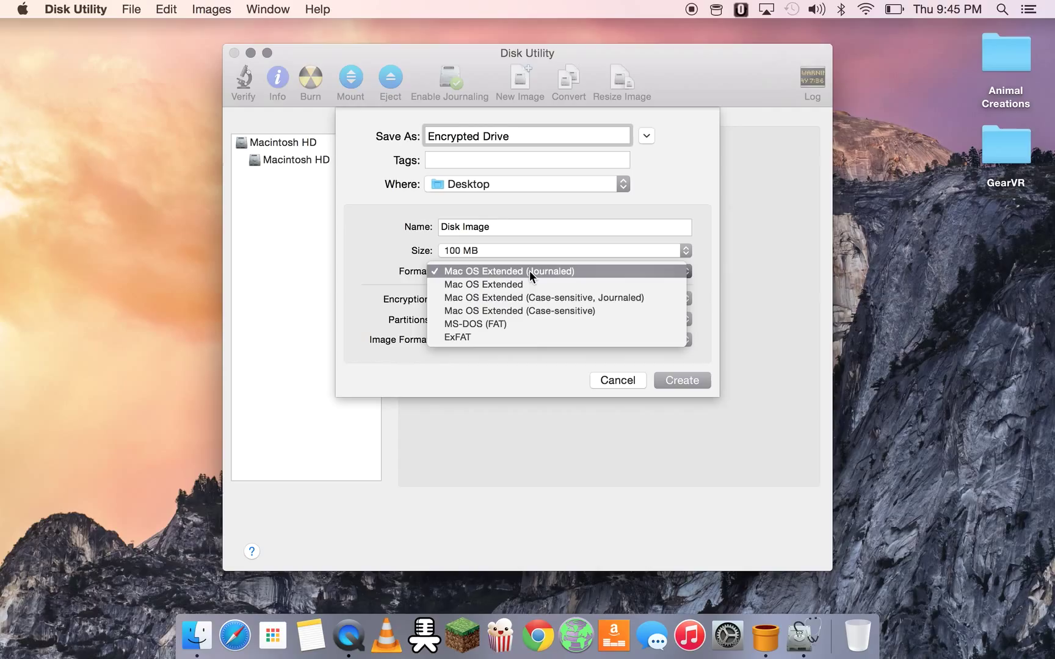
left_click(709, 276)
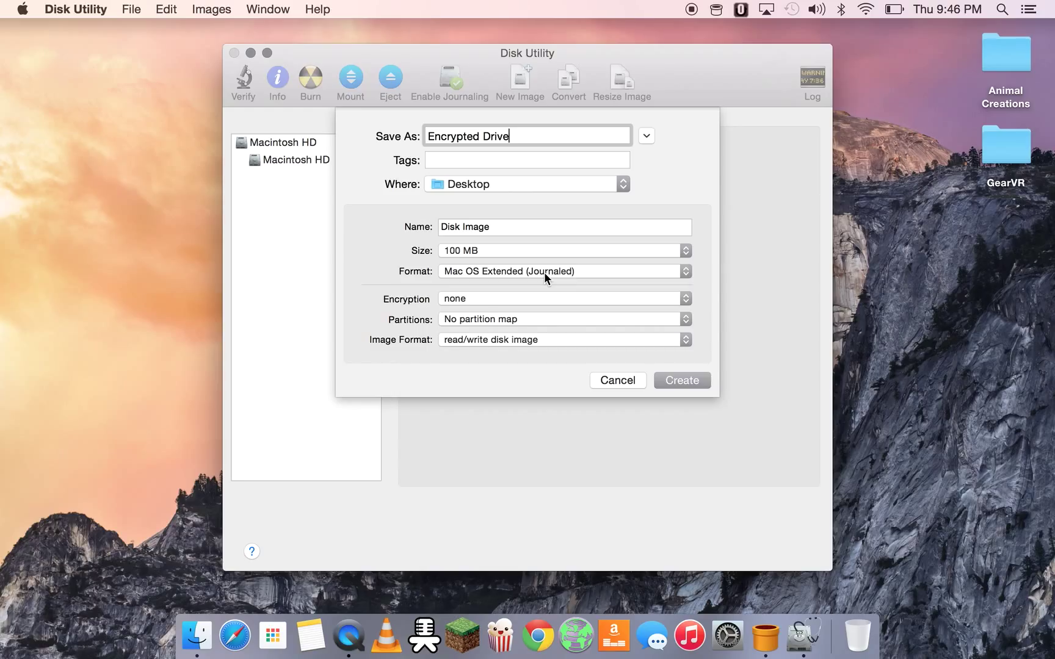
Choose 256-bit AES encryption, No partition map and read/write disk image format, then create it
left_click(470, 300)
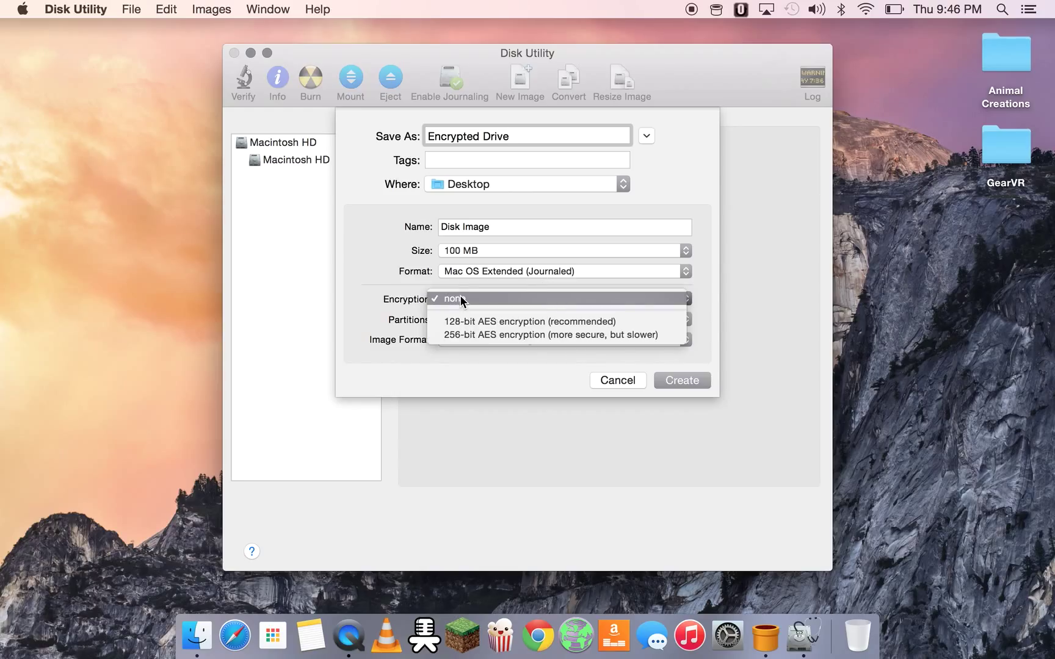
left_click(475, 337)
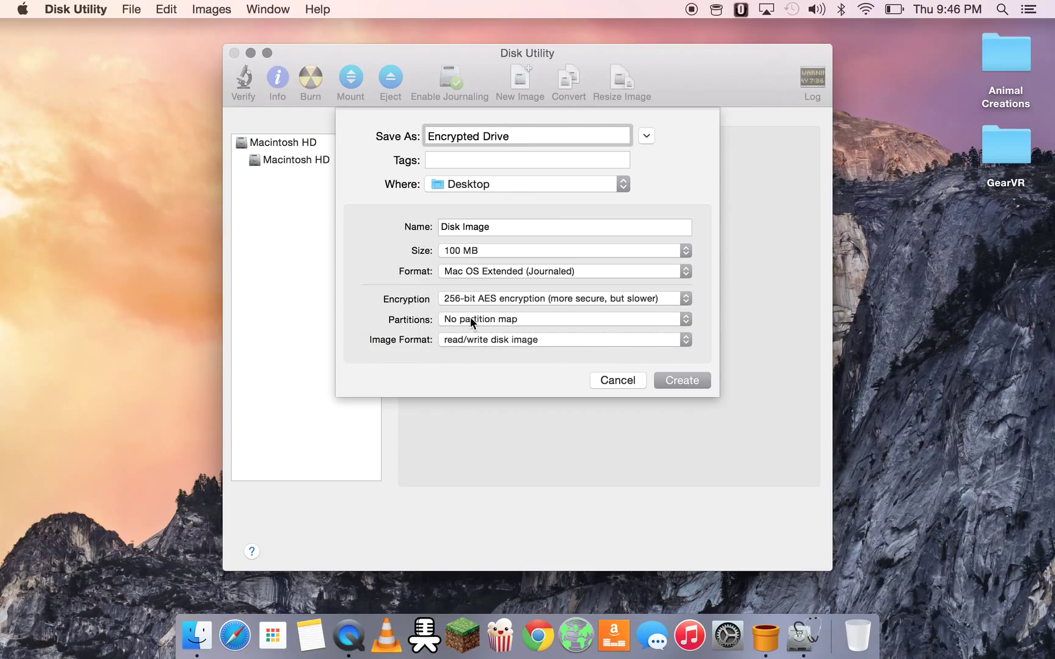
left_click(508, 318)
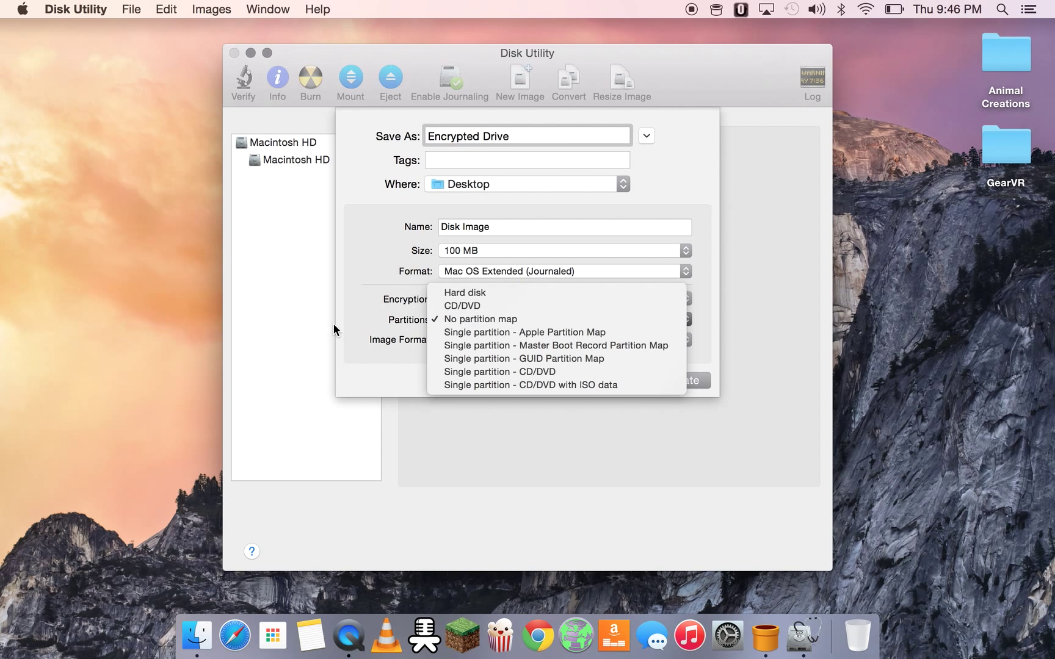
left_click(373, 320)
left_click(519, 346)
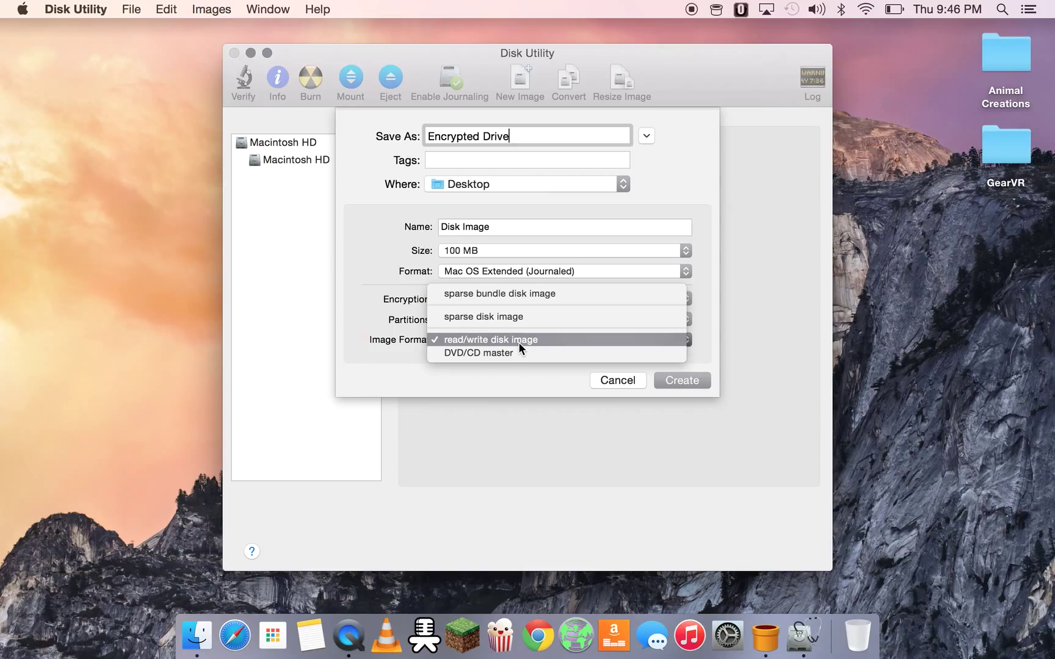
left_click(383, 305)
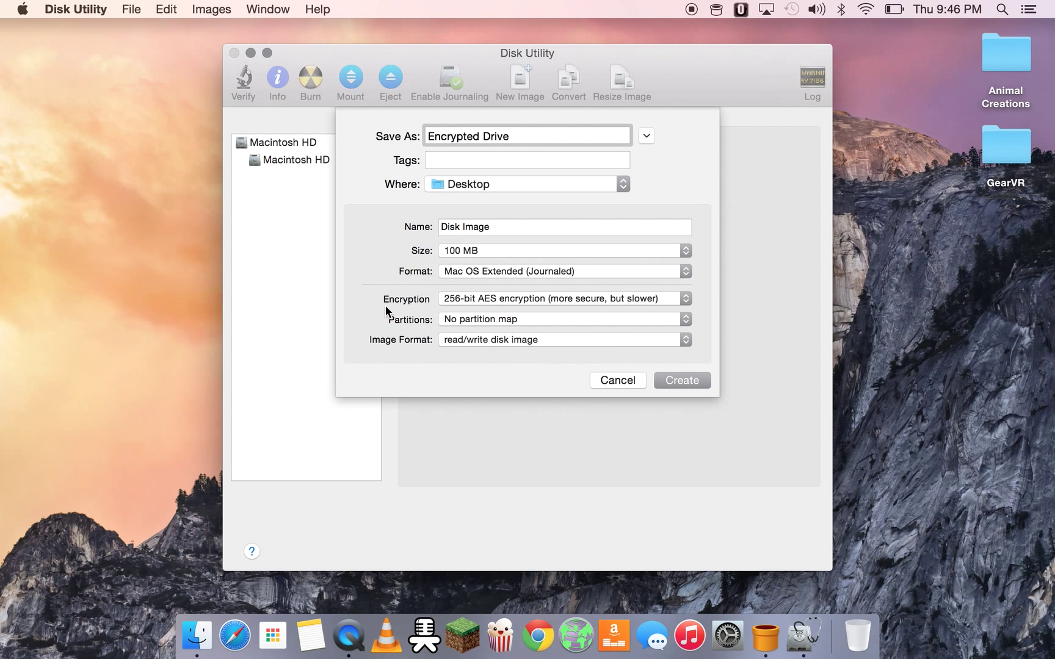
left_click(685, 383)
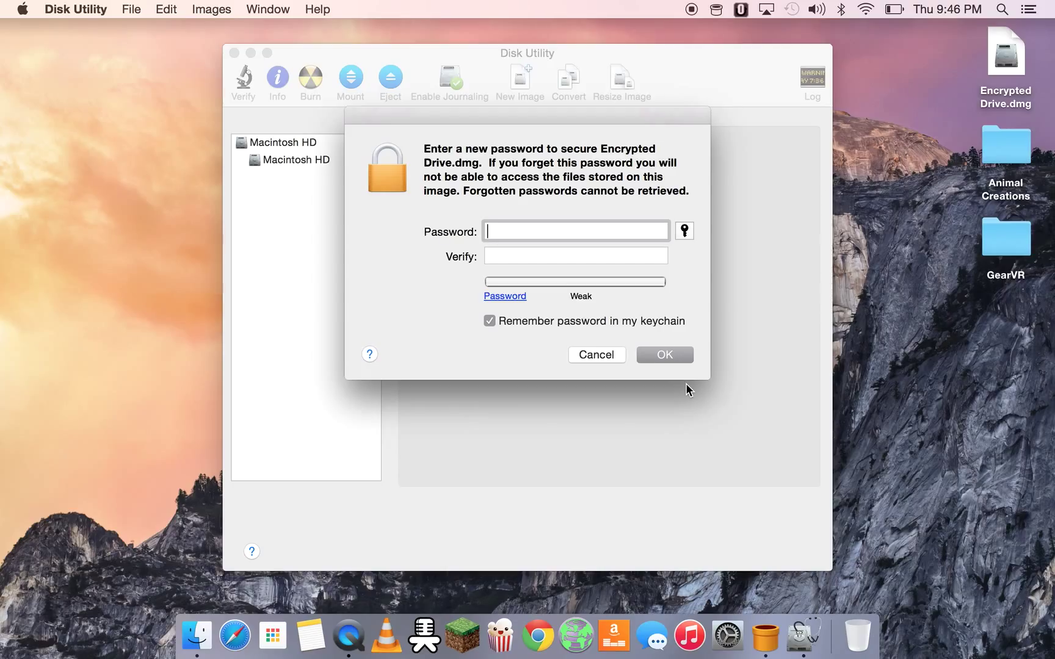
Enter and confirm the image password without saving it in the keychain, then build the image
type("•••••••")
key("Tab")
type("•••••••")
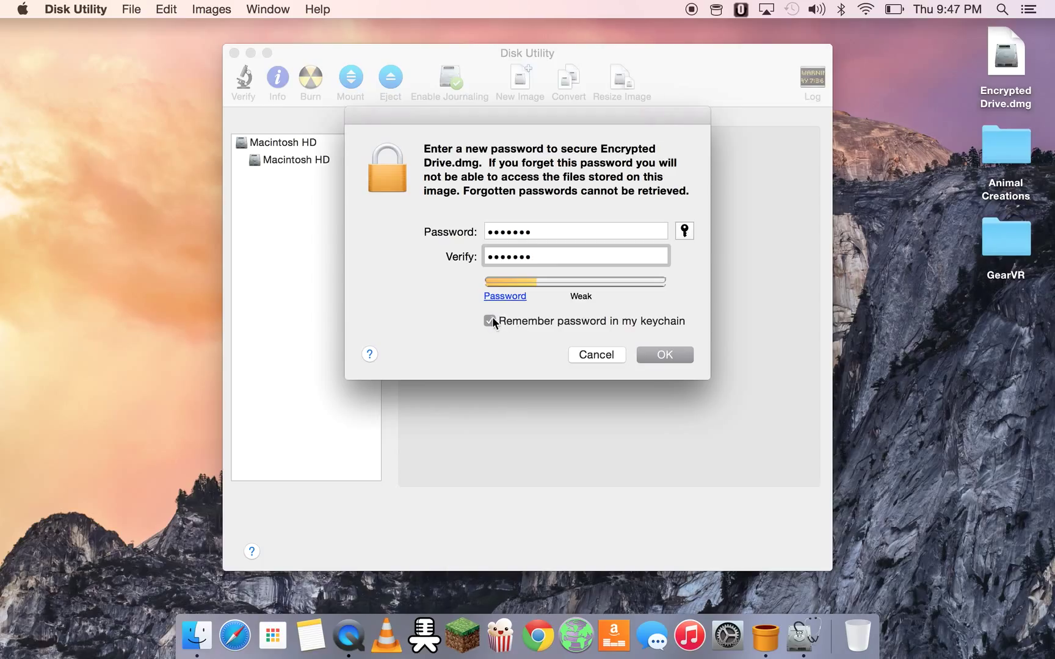
left_click(490, 321)
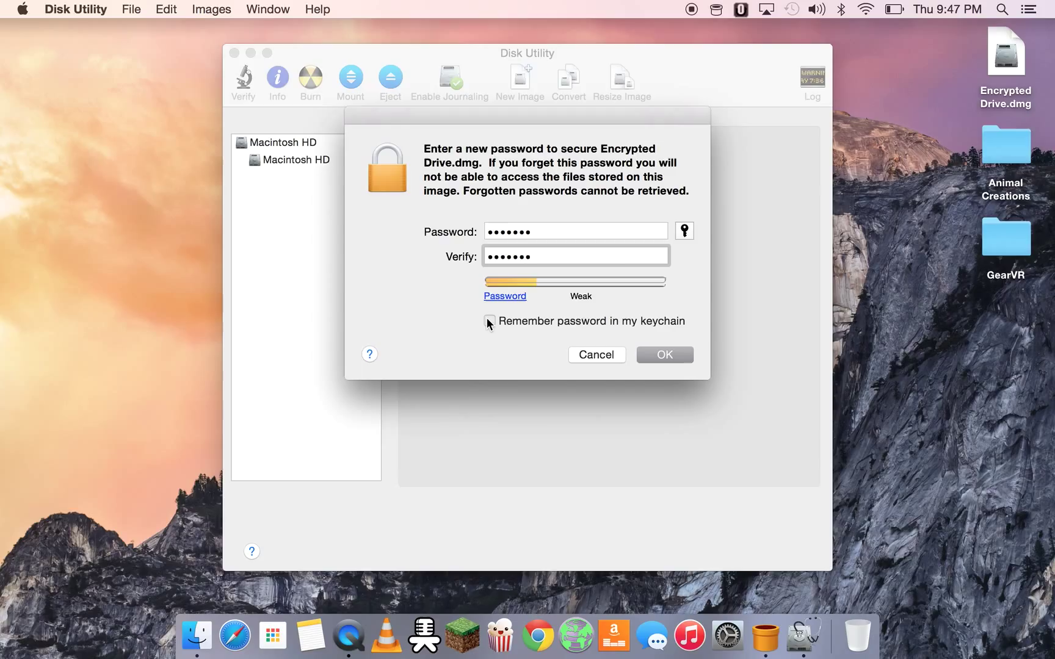
left_click(662, 354)
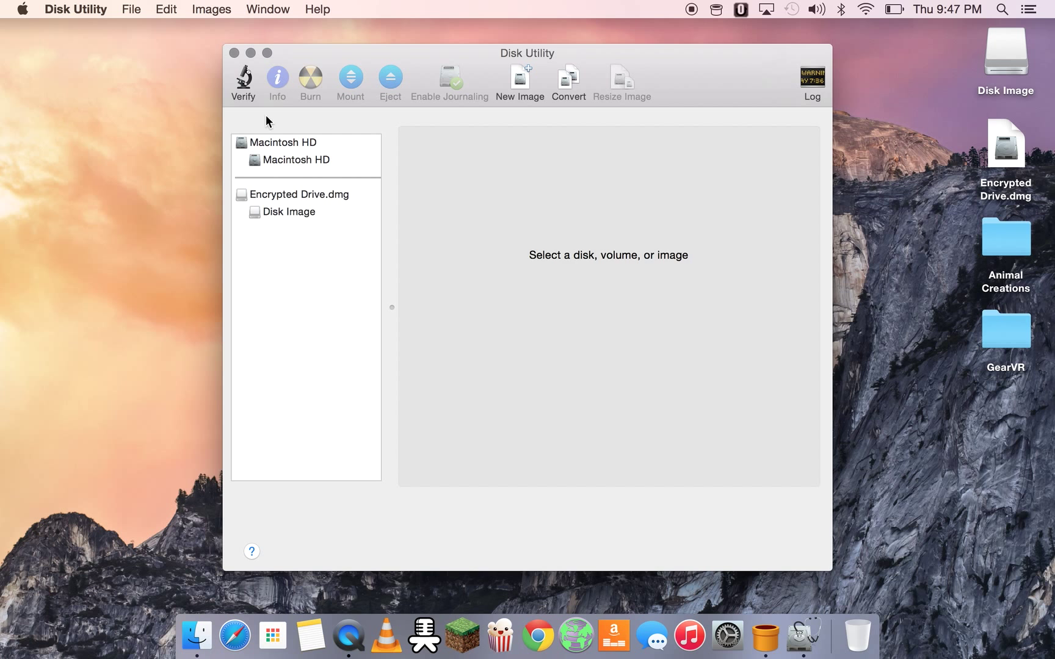
Quit Disk Utility and open the mounted Disk Image volume in a Finder window
left_click(233, 53)
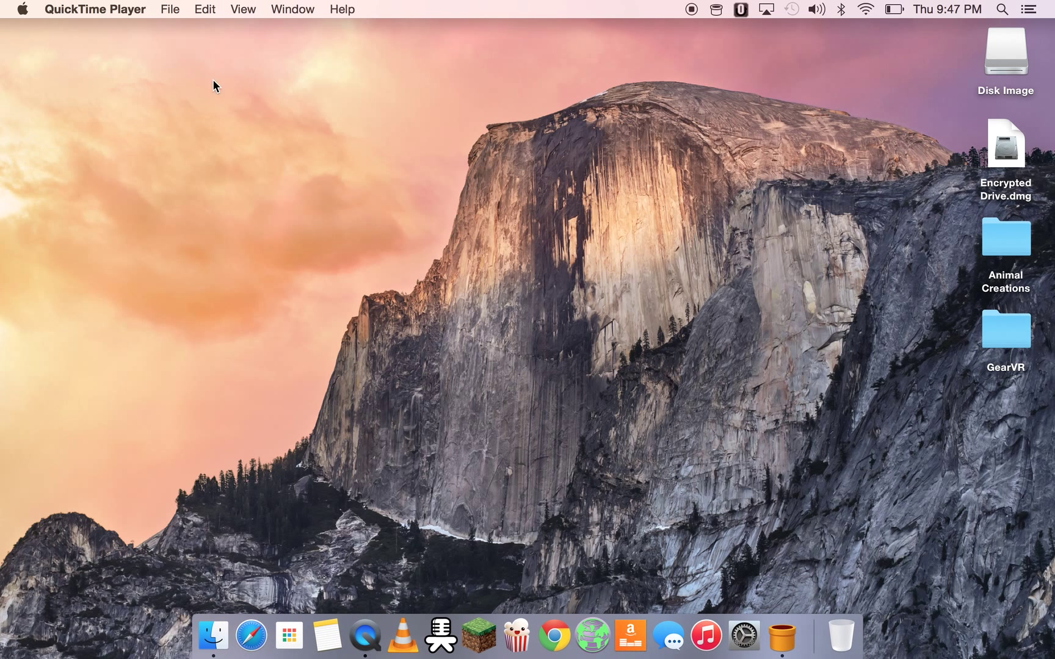
left_click(216, 636)
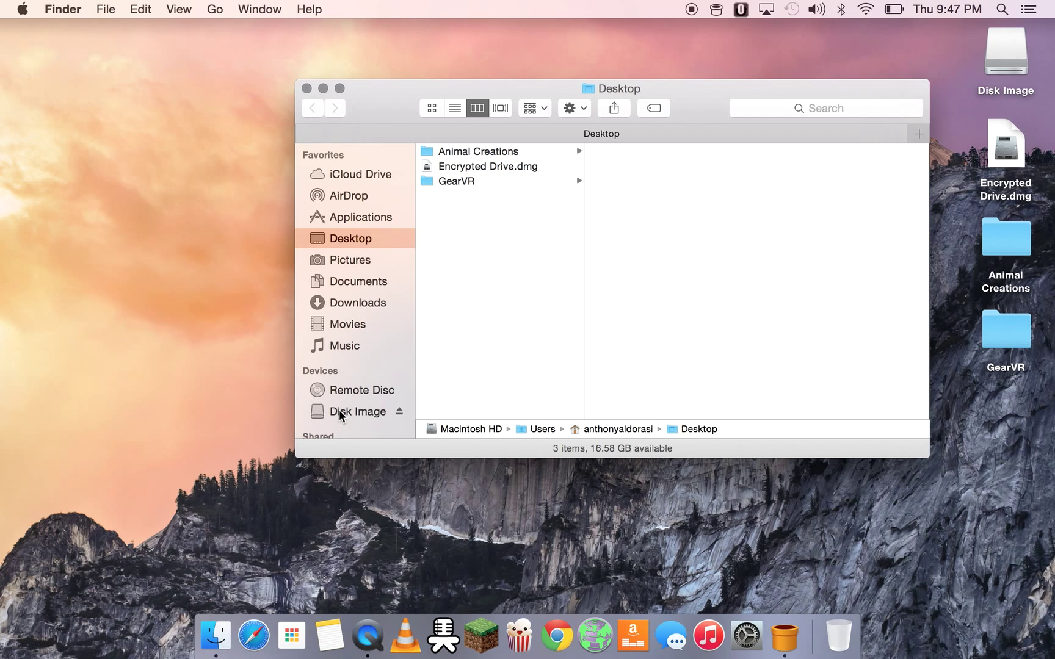
left_click(340, 412)
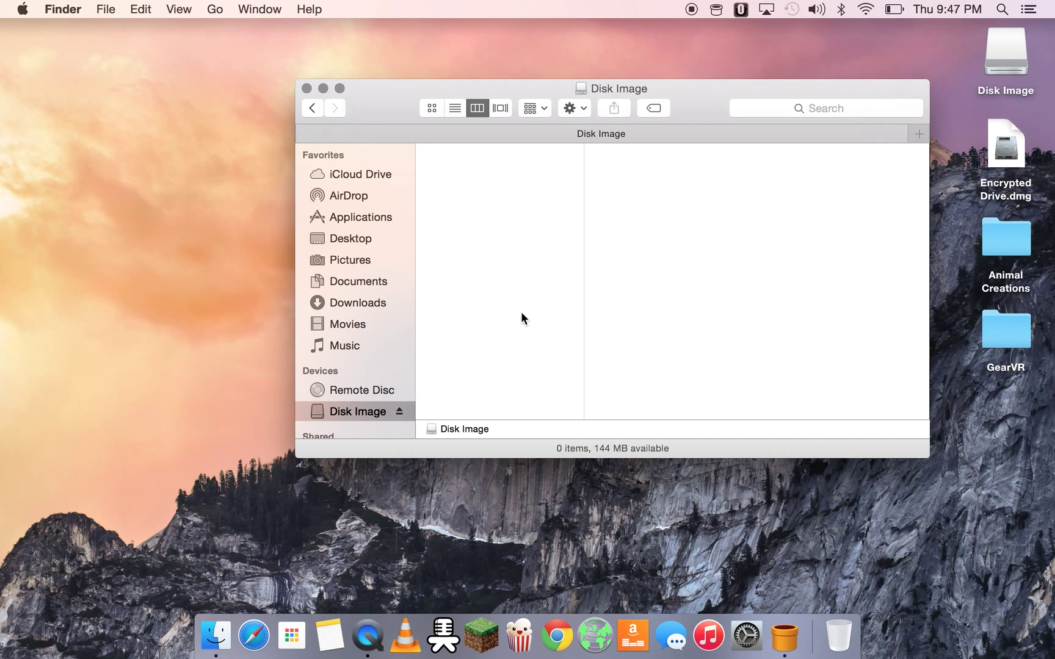
Create a new folder named 'Test Folder' inside Disk Image
right_click(625, 264)
left_click(653, 269)
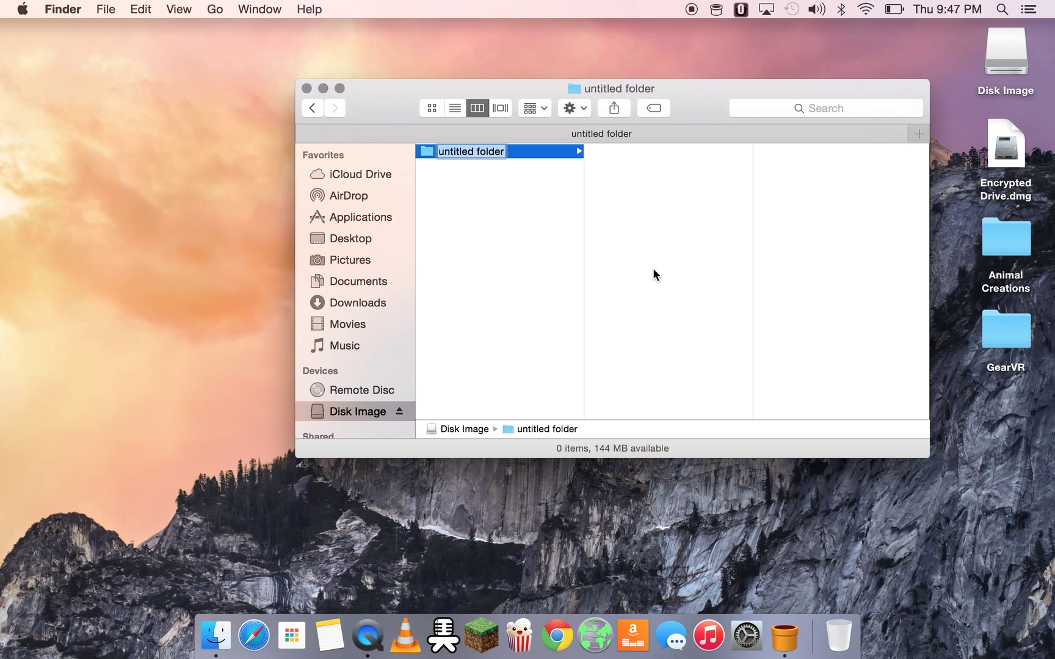
type("Test F")
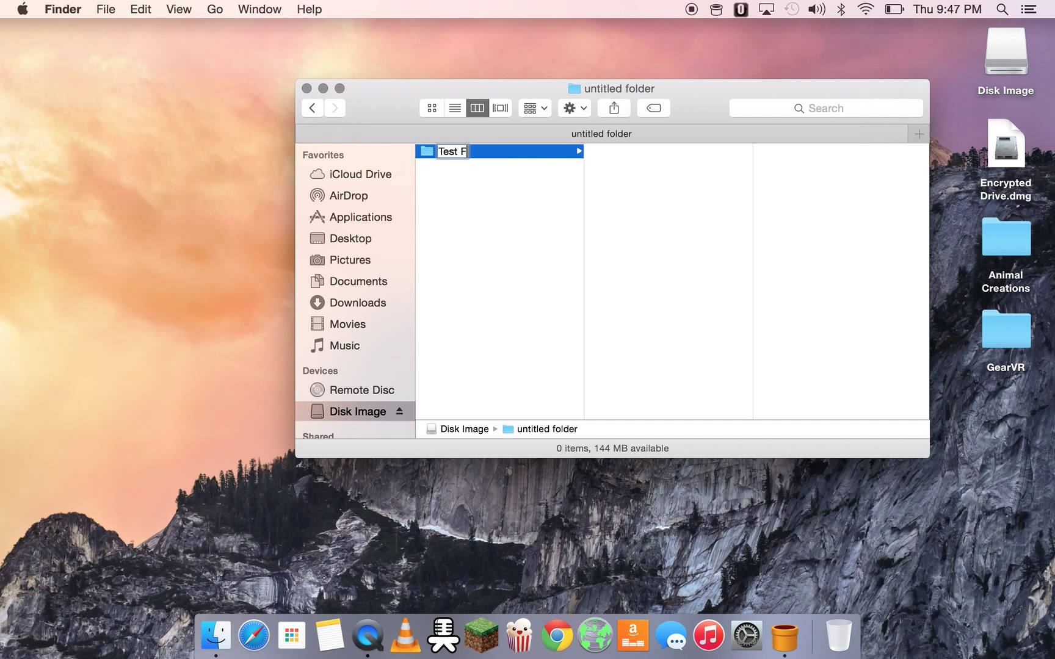
type("older")
left_click(475, 261)
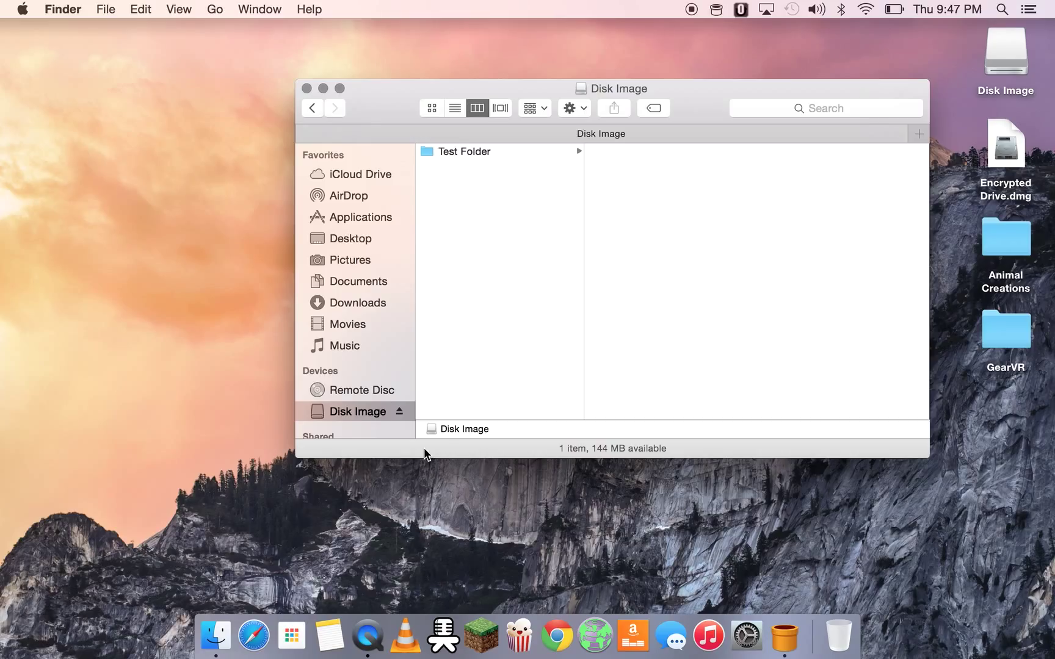
Eject Disk Image from the sidebar and confirm in Finder it no longer appears under devices
left_click(397, 412)
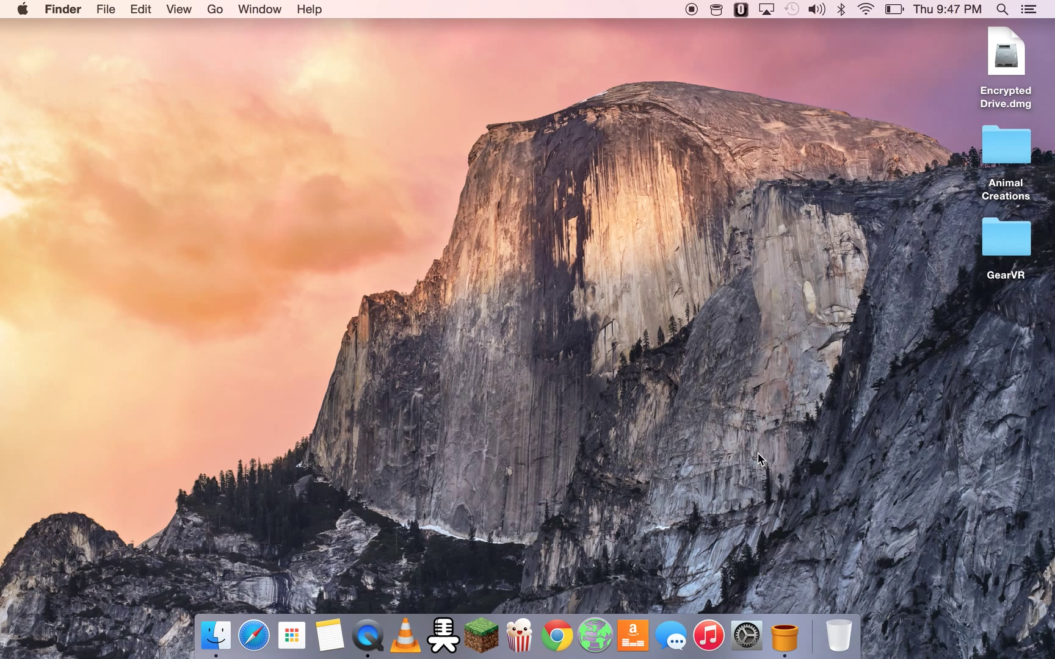
left_click(230, 644)
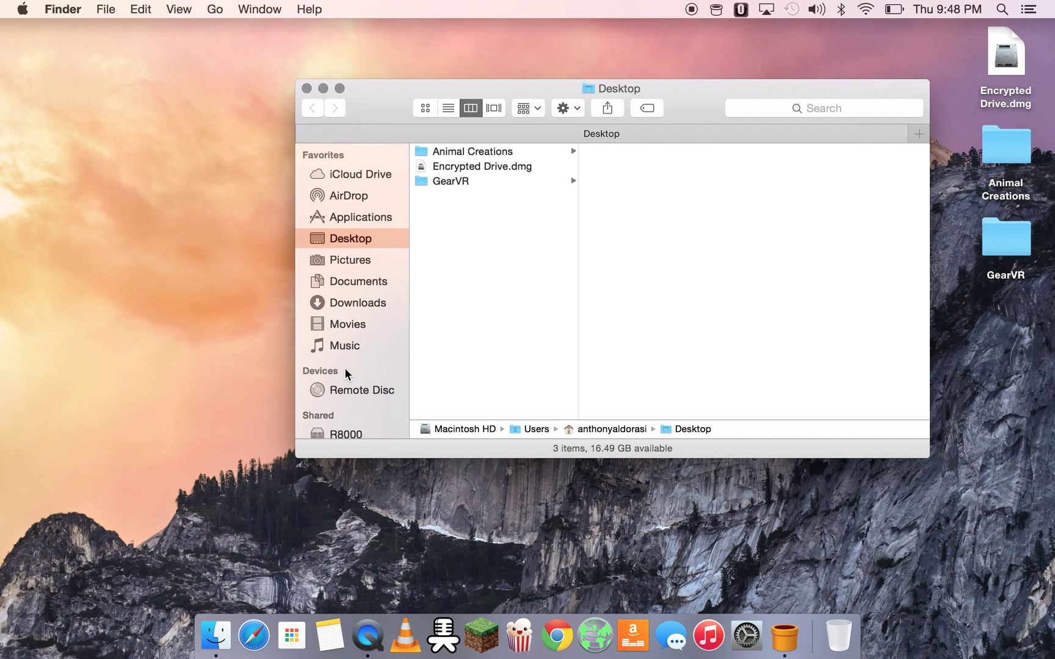
scroll(348, 318, "down", 5)
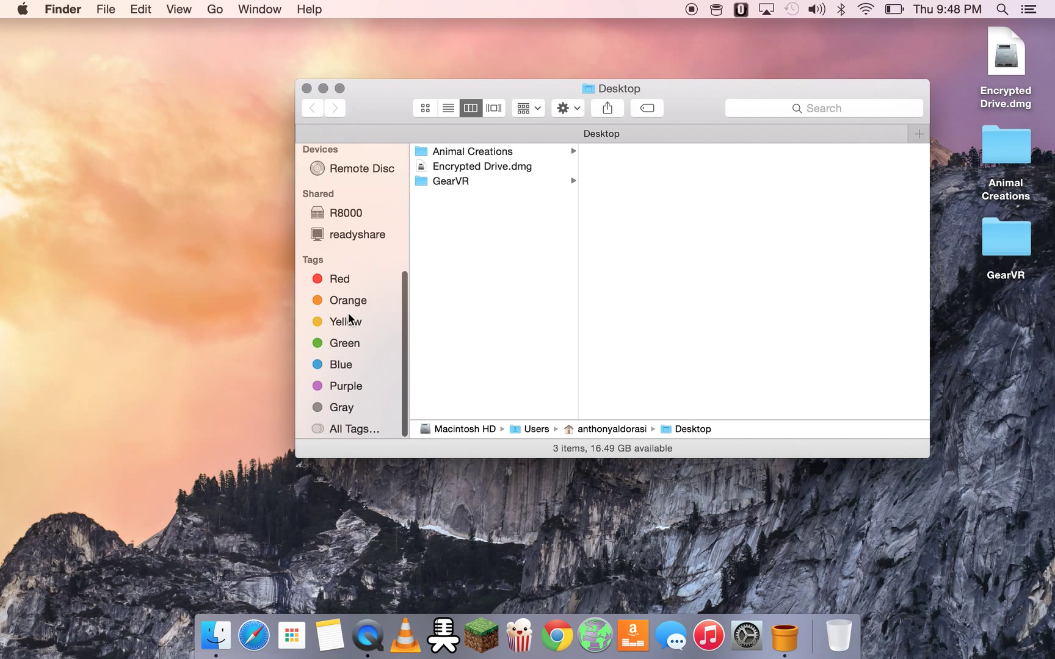
left_click(307, 88)
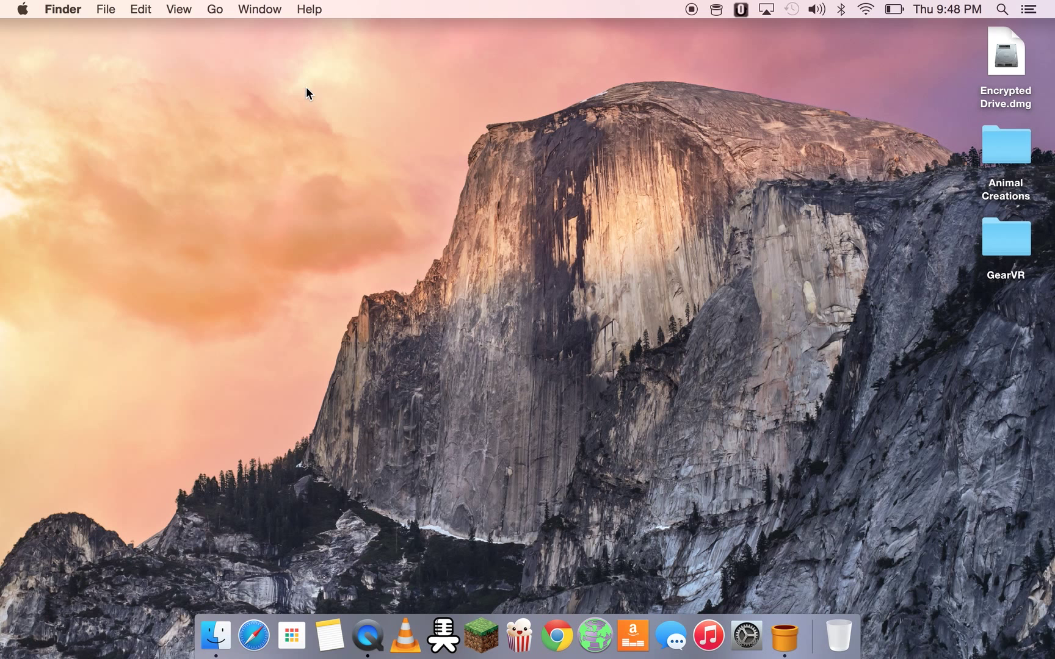
Open Encrypted Drive.dmg from the desktop and unlock it with its password to remount Disk Image
left_click_drag(998, 51, 474, 345)
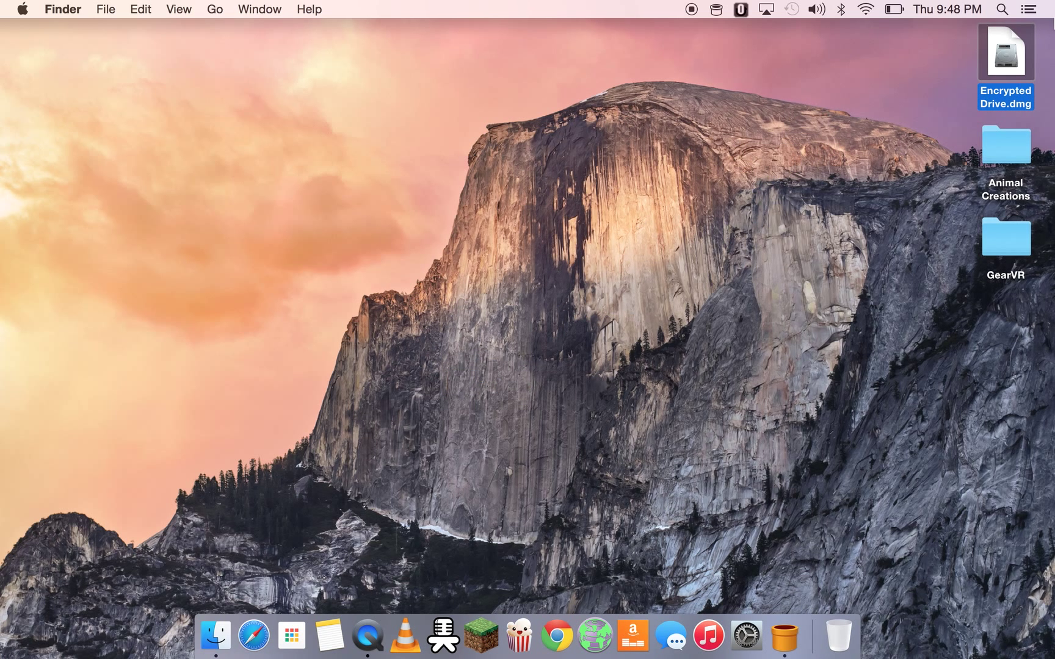
left_click(965, 91)
left_click(1006, 61)
double_click(1005, 55)
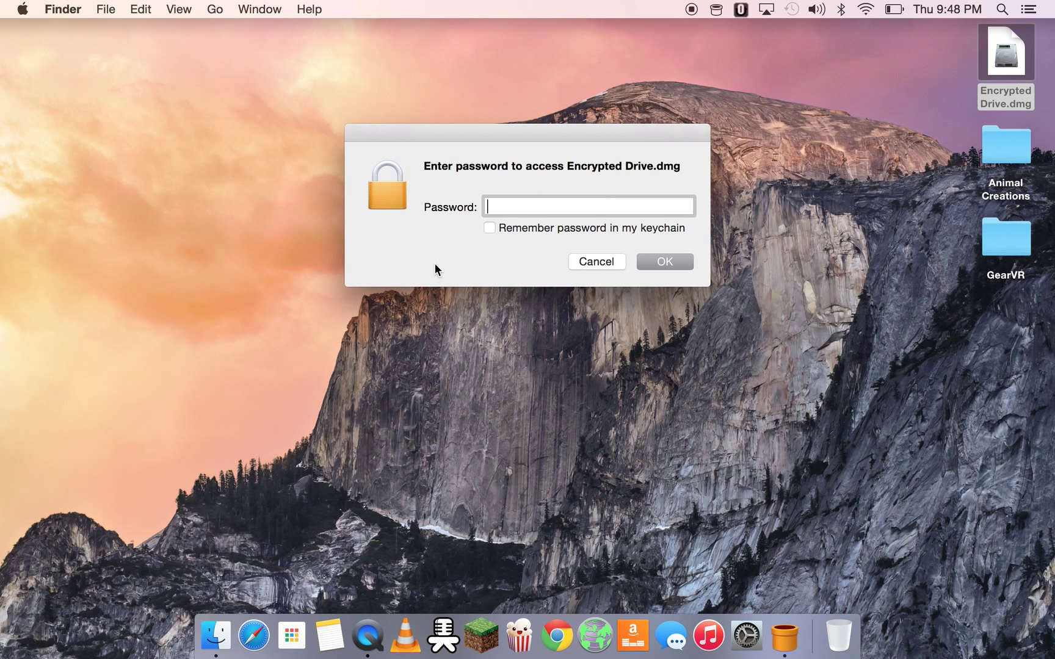
type("********")
key("Return")
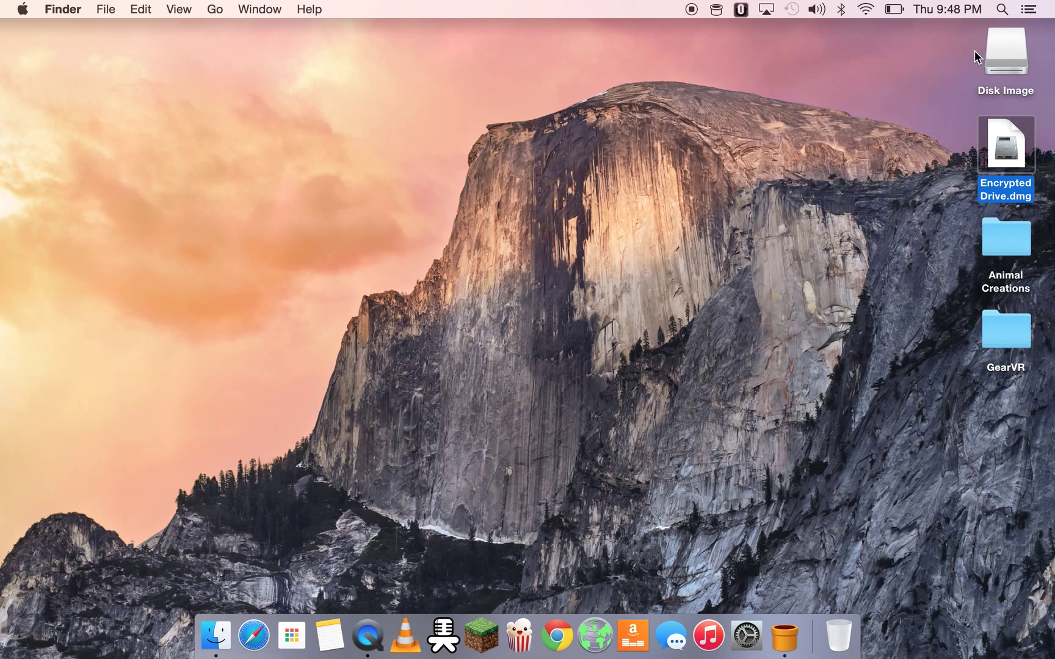
left_click(1016, 53)
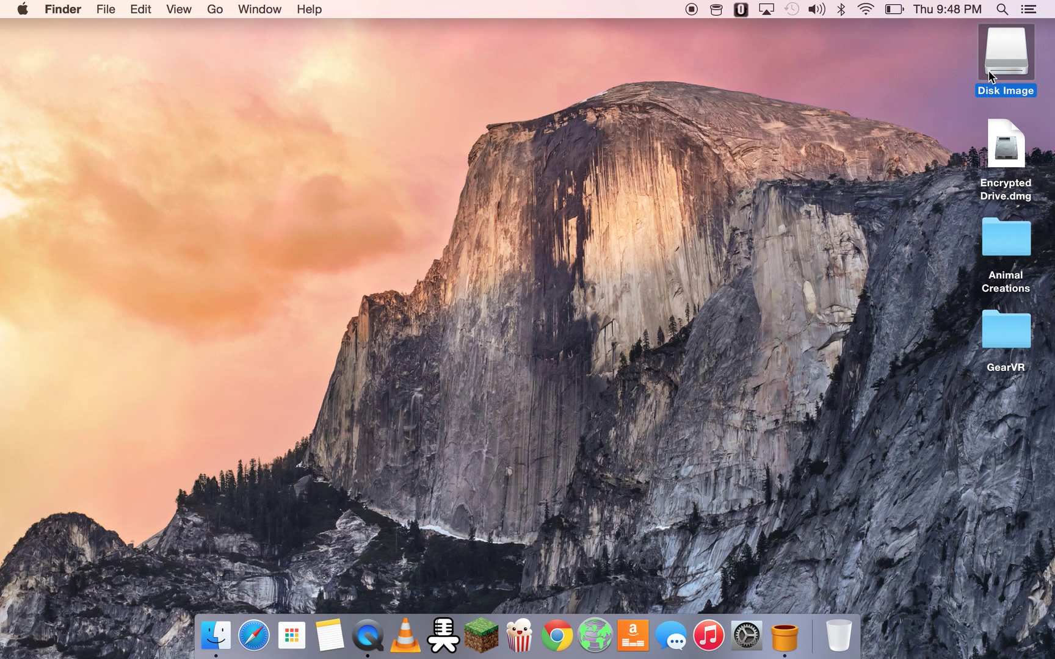
left_click(210, 633)
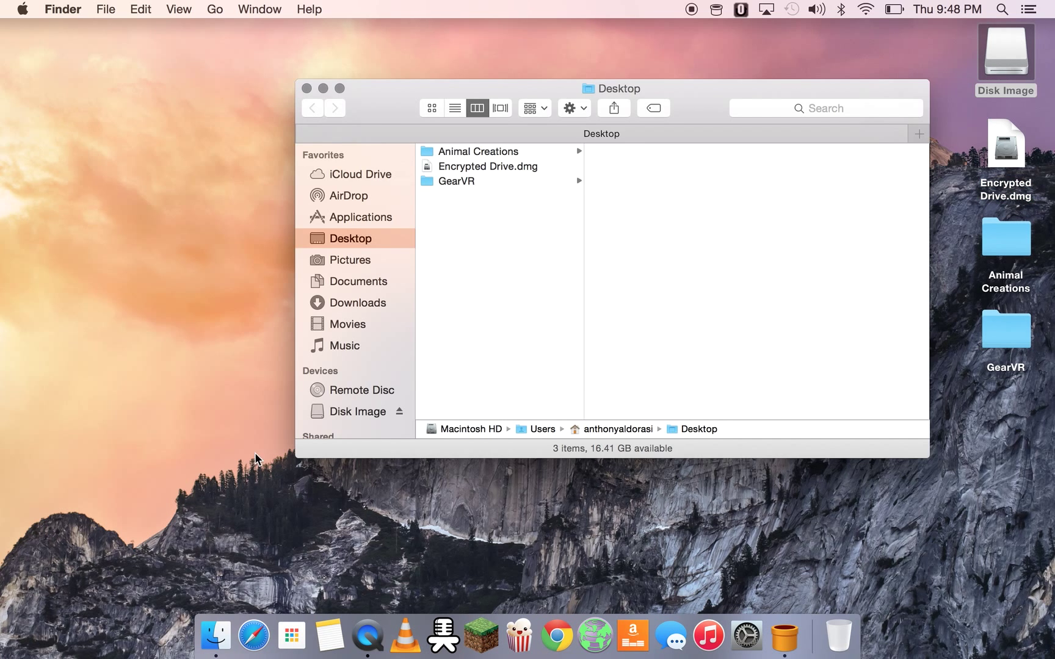
left_click(359, 413)
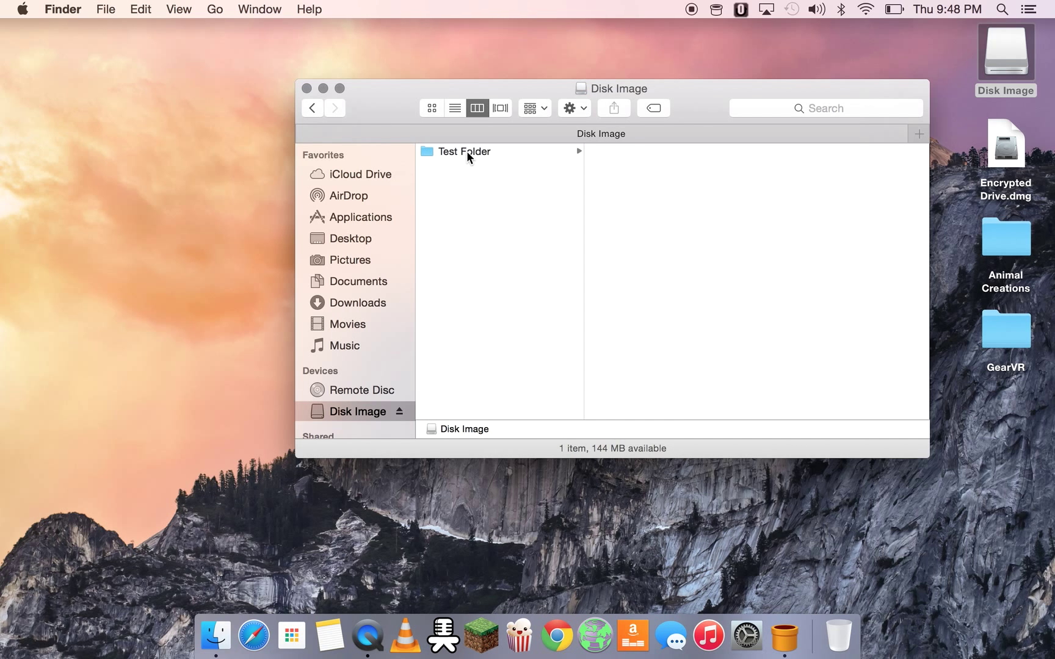
left_click(466, 150)
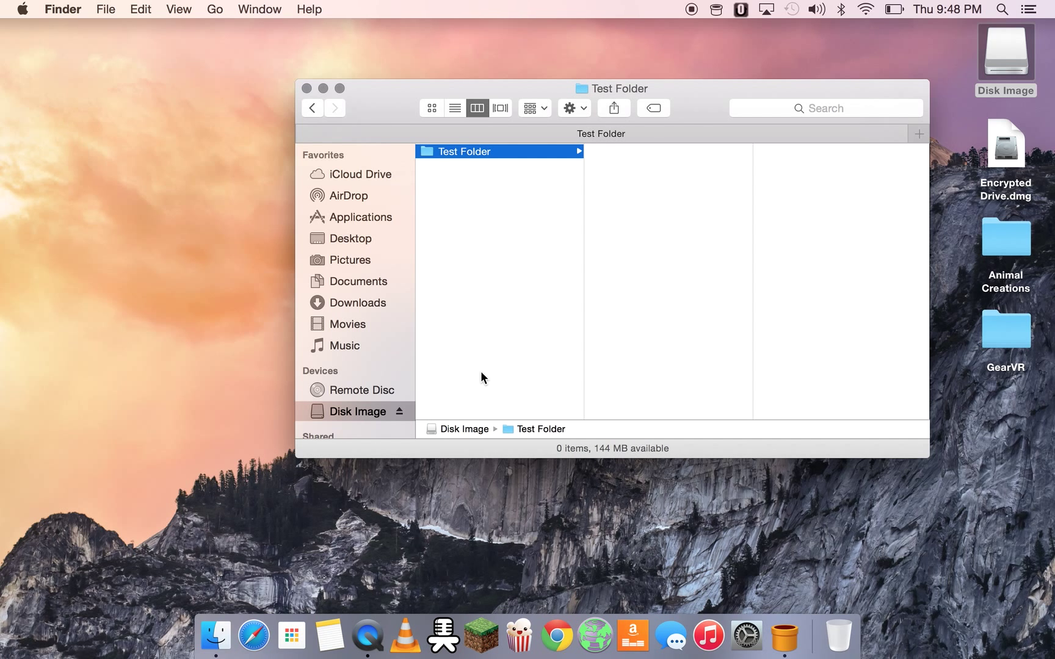
left_click(306, 89)
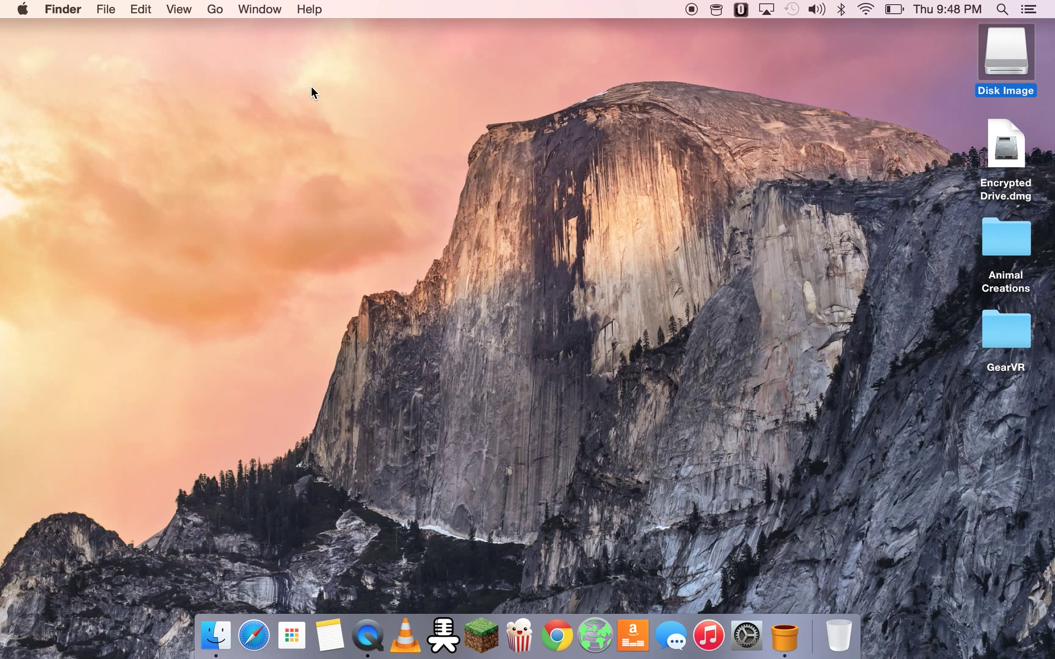